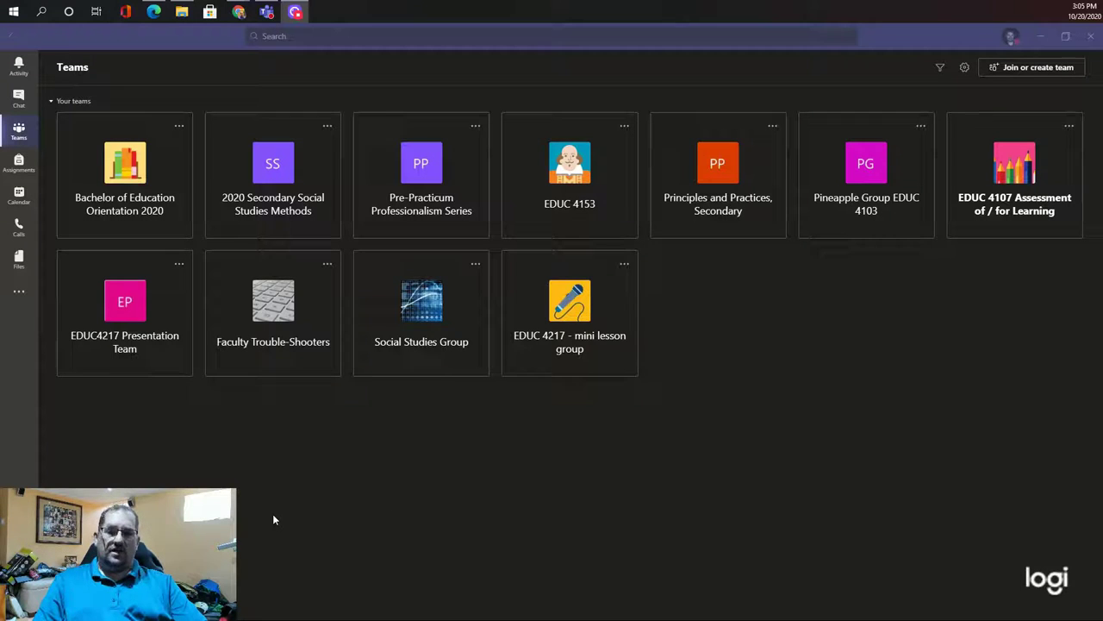
# Step: Open the EDUC 4217 - mini lesson group team
pyautogui.click(571, 342)
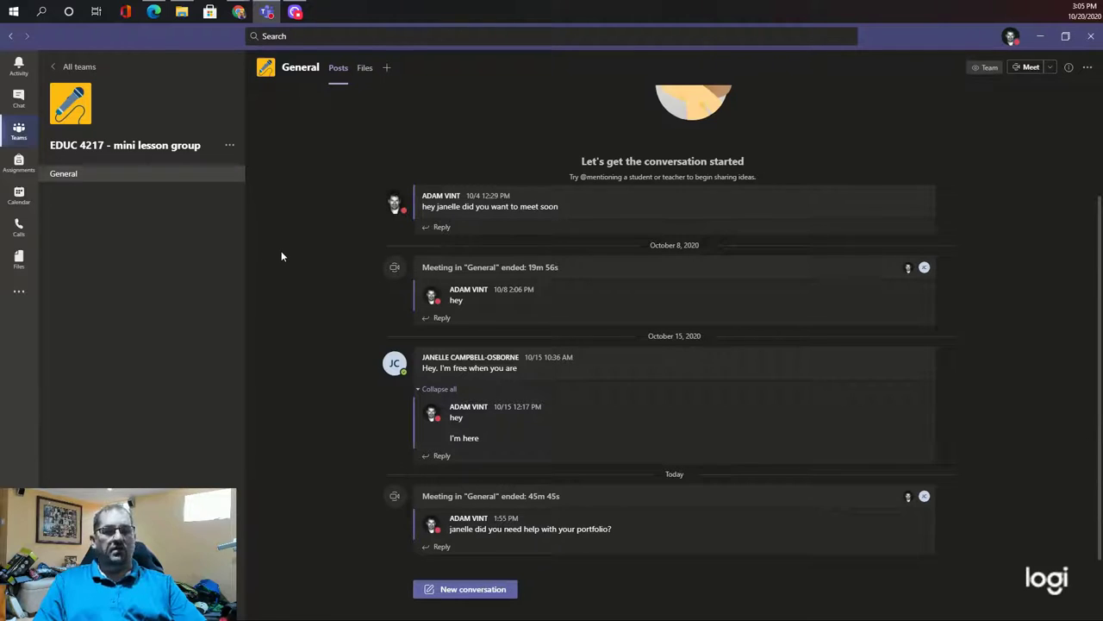
# Step: Find Assignments among the Education apps and choose to add it to a team
pyautogui.click(387, 69)
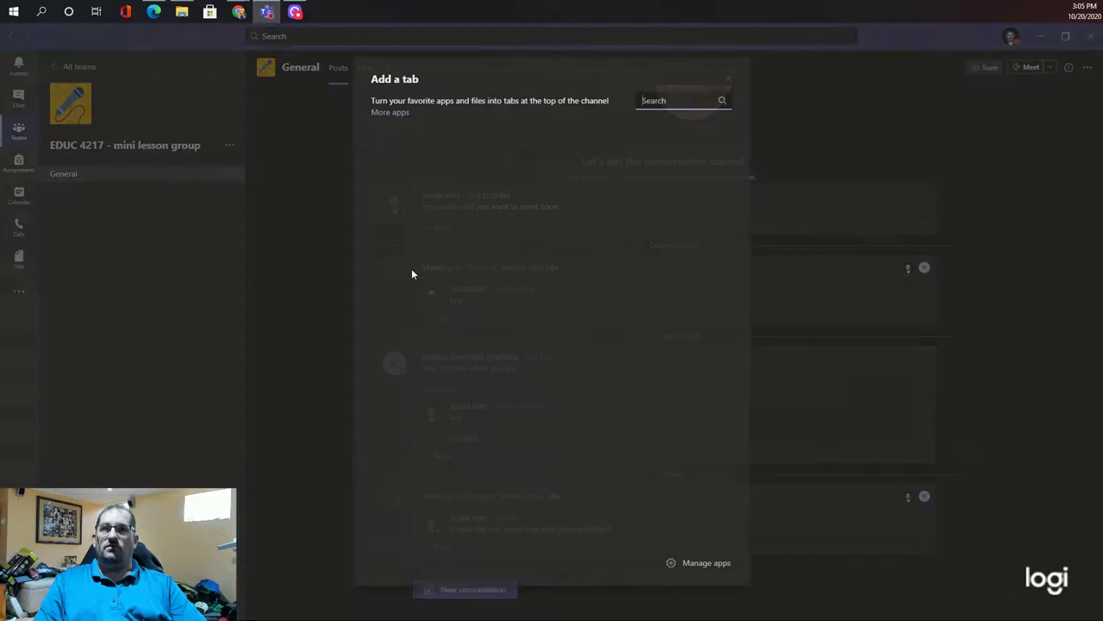
pyautogui.click(393, 113)
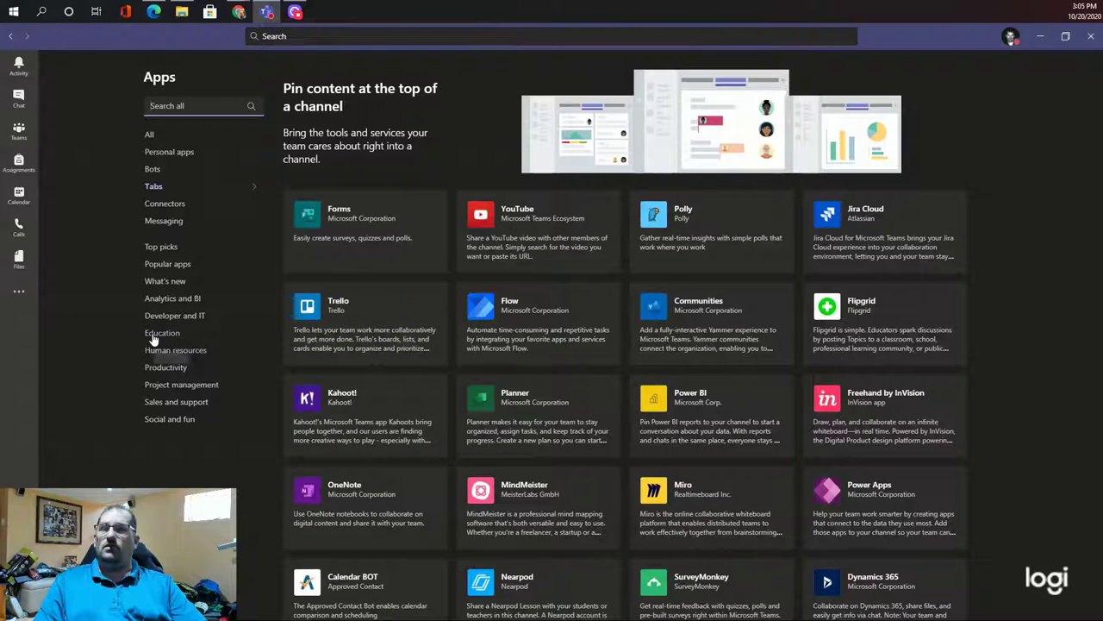
pyautogui.click(160, 332)
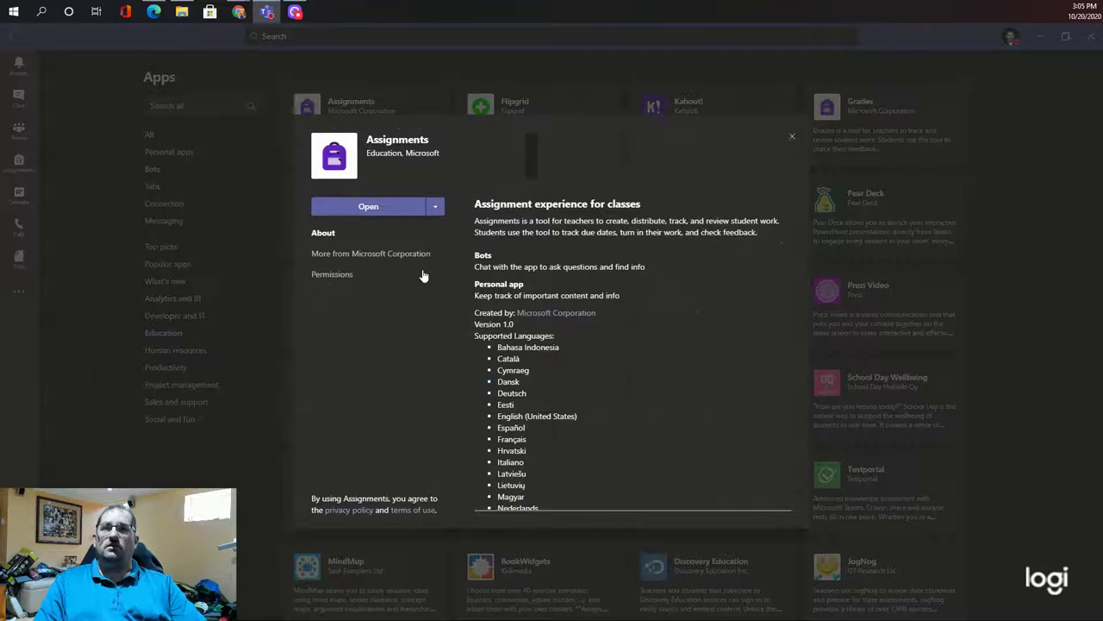
pyautogui.click(435, 207)
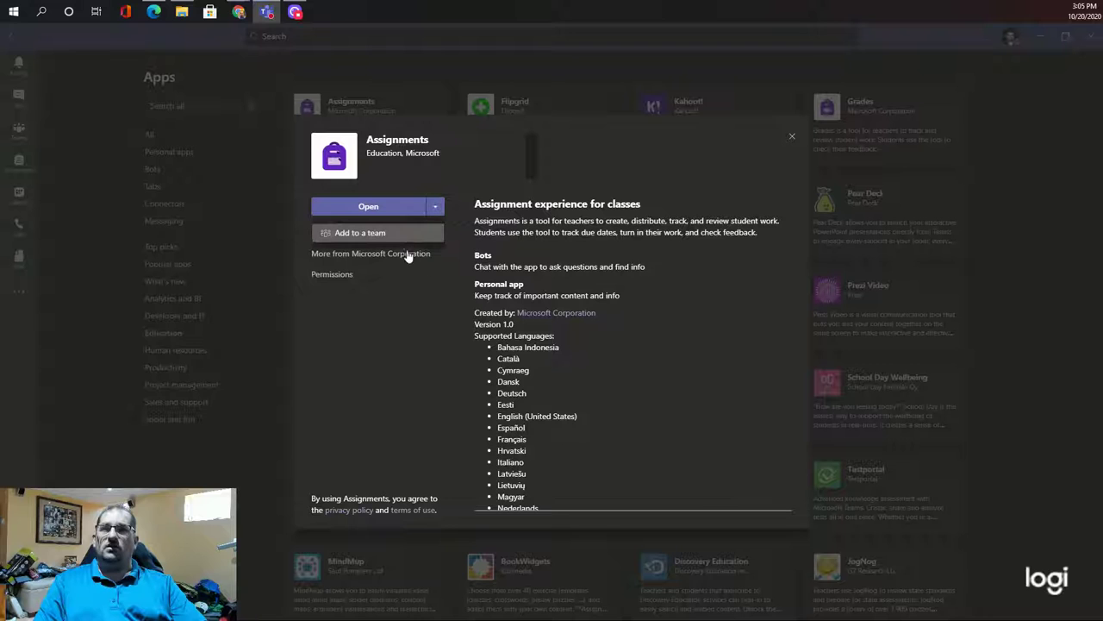
pyautogui.click(362, 241)
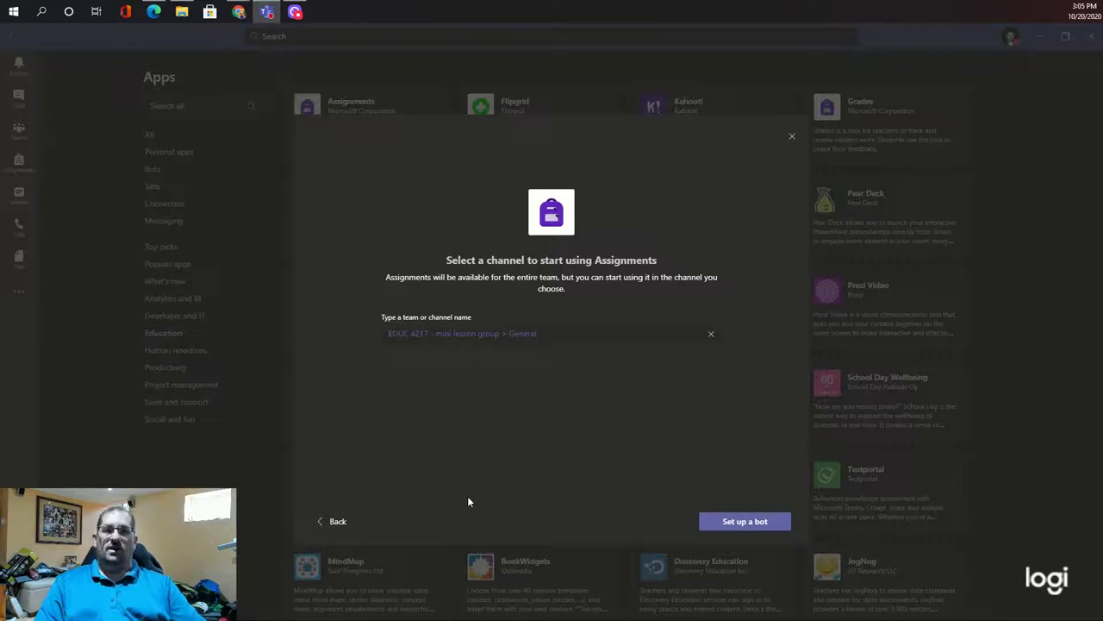
# Step: Confirm adding Assignments to the EDUC 4217 General channel
pyautogui.click(720, 522)
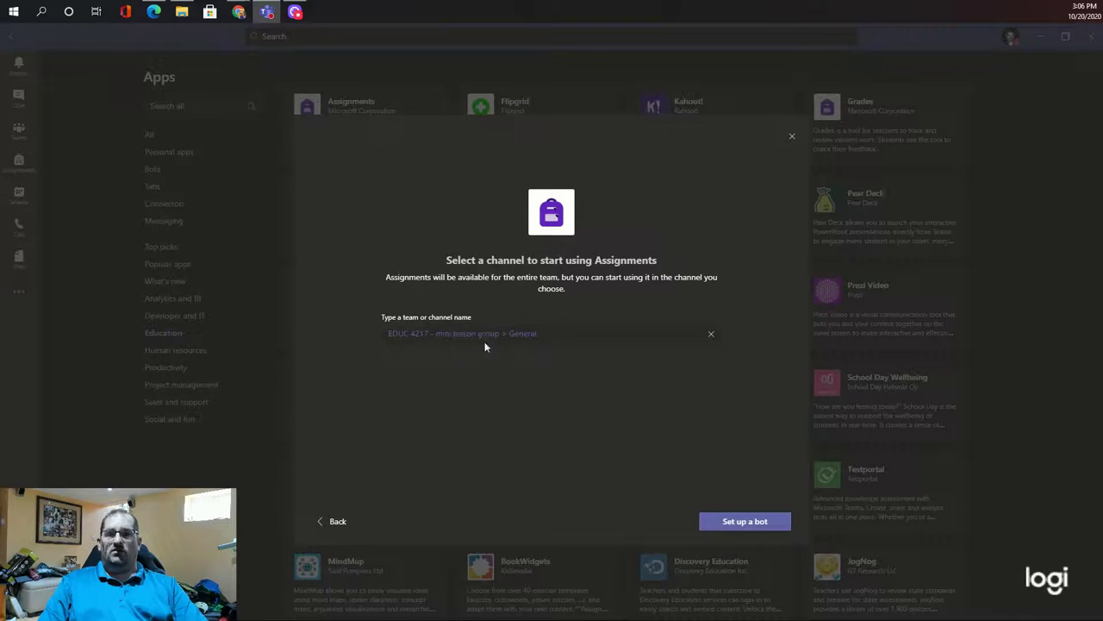
pyautogui.click(730, 524)
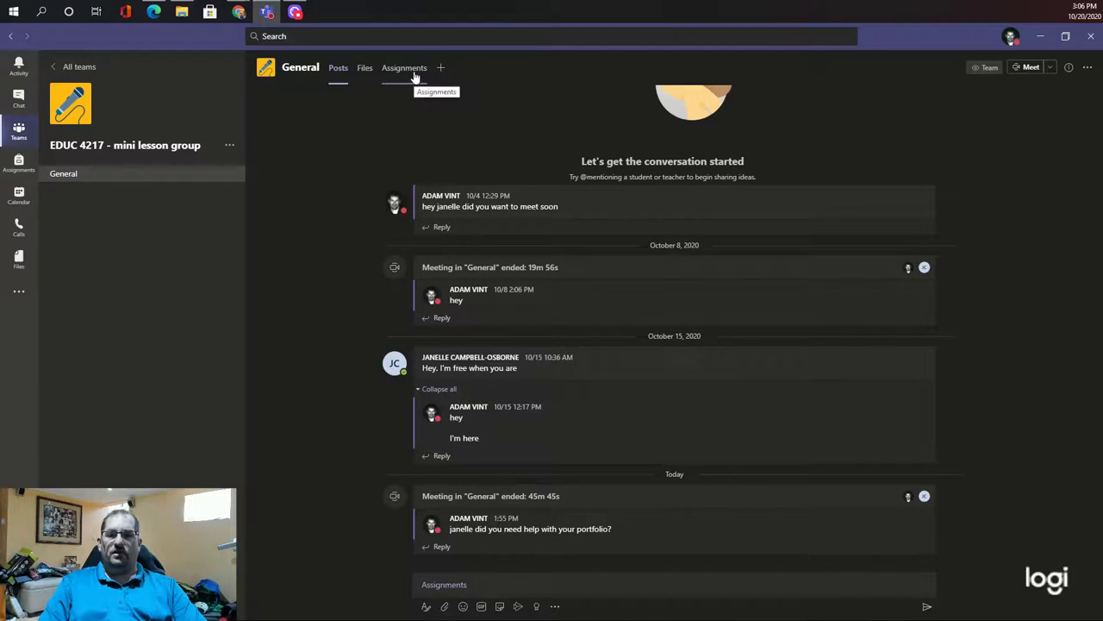
# Step: Get started with the channel's Assignments tab and begin a new assignment
pyautogui.click(415, 78)
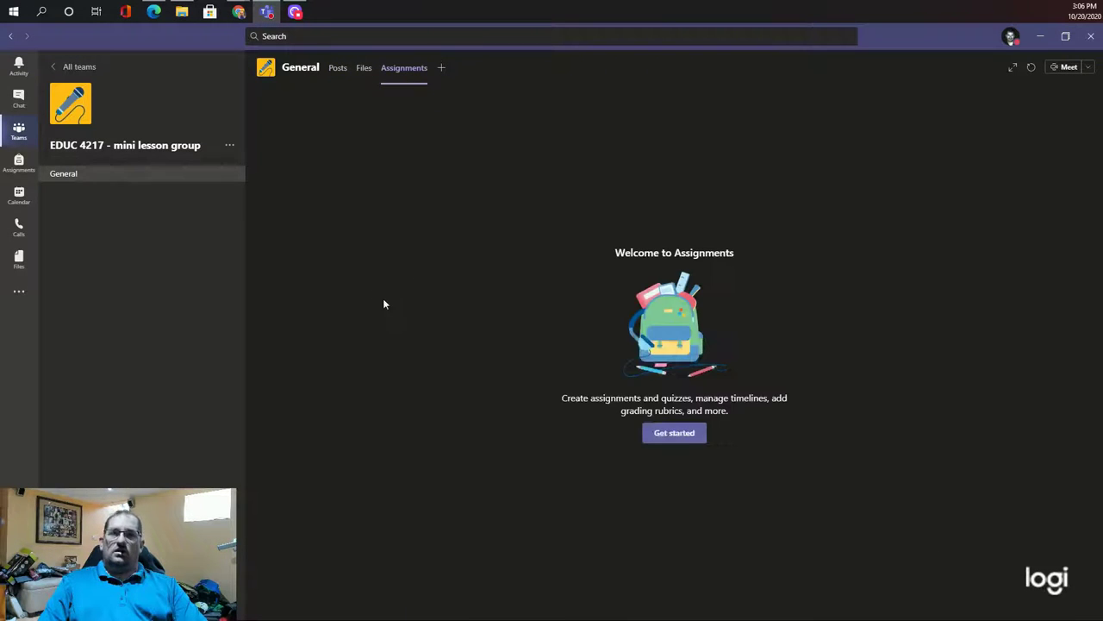
pyautogui.click(671, 437)
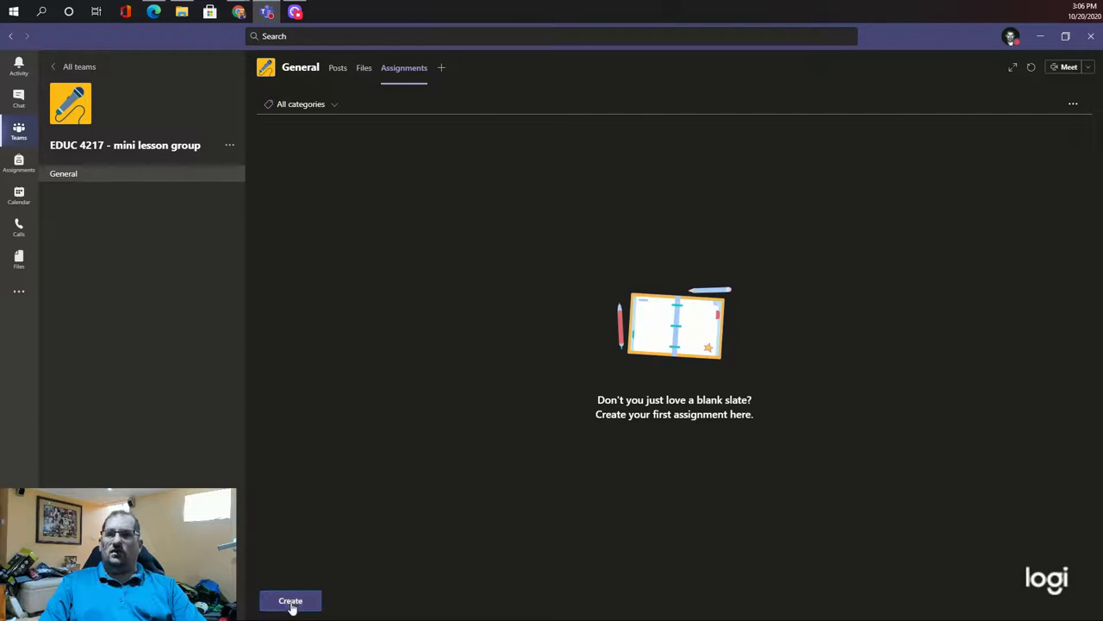
pyautogui.click(292, 604)
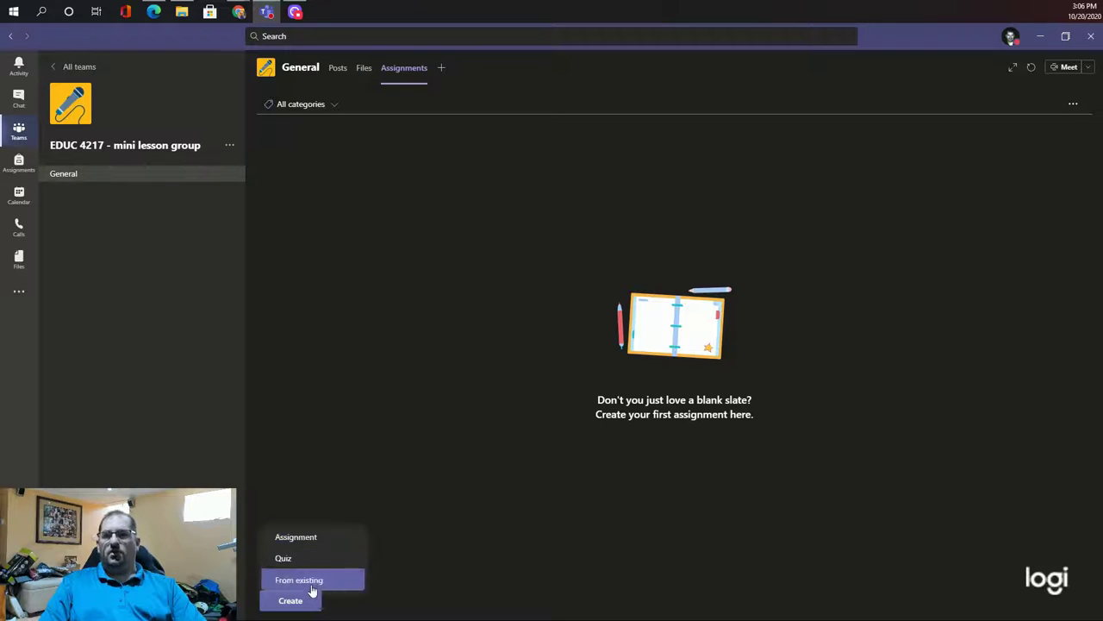
pyautogui.click(300, 537)
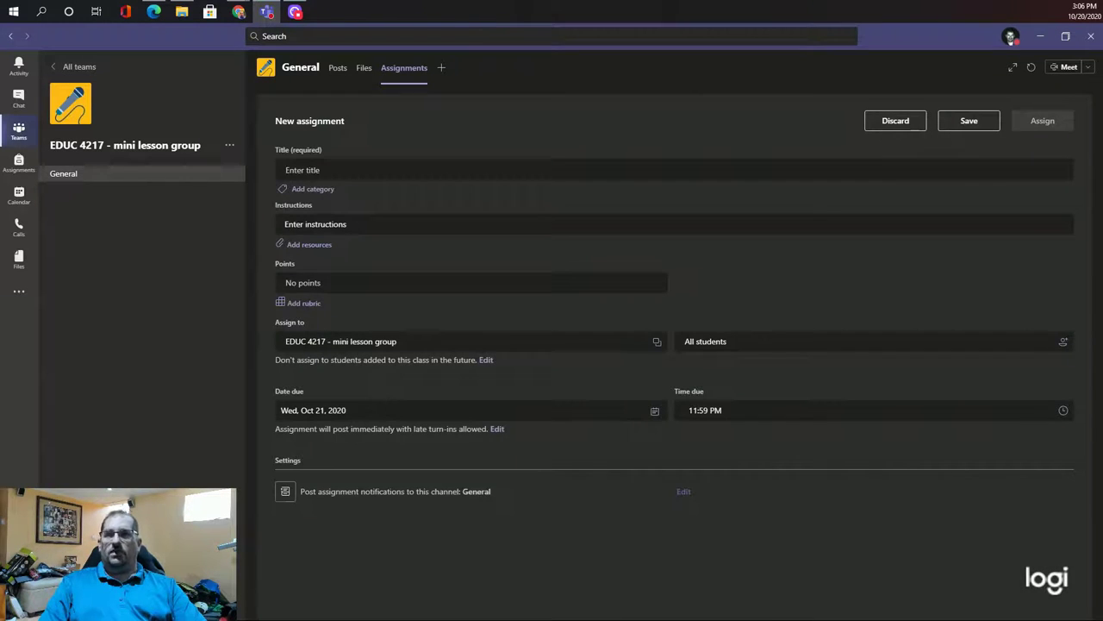
# Step: Title the assignment 'test', give it 100 points, and edit the notification channel
pyautogui.click(293, 169)
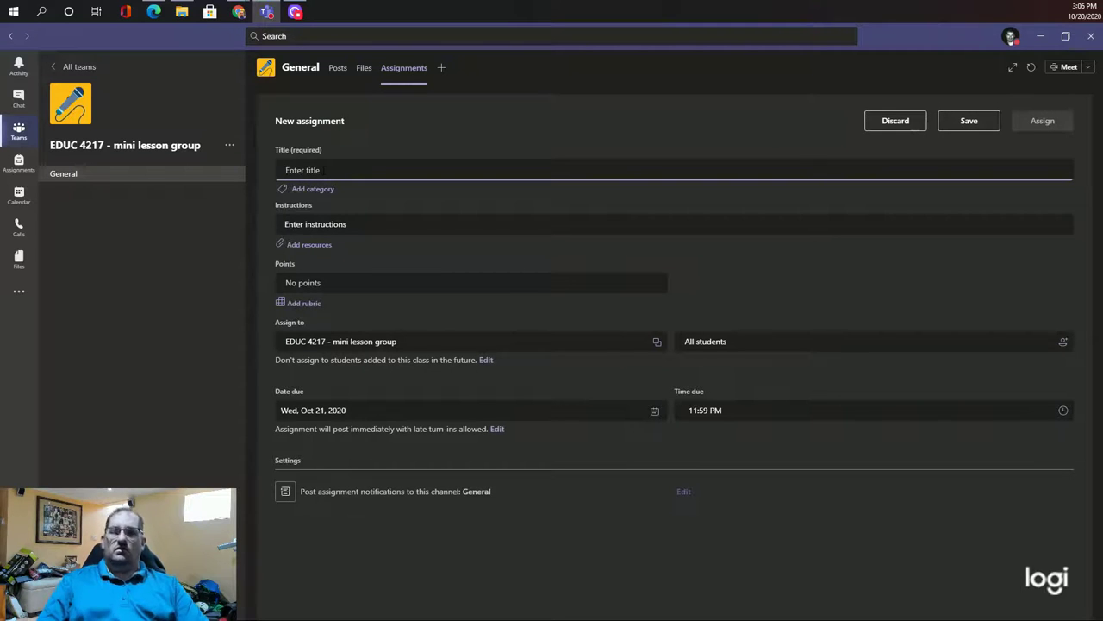
pyautogui.write('test')
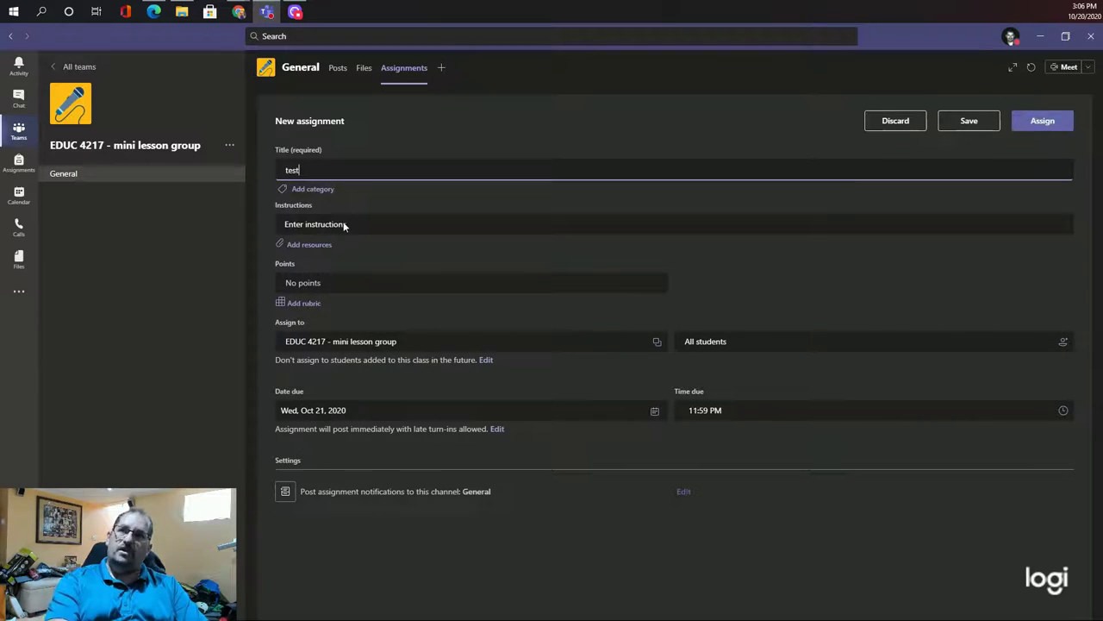
pyautogui.click(336, 224)
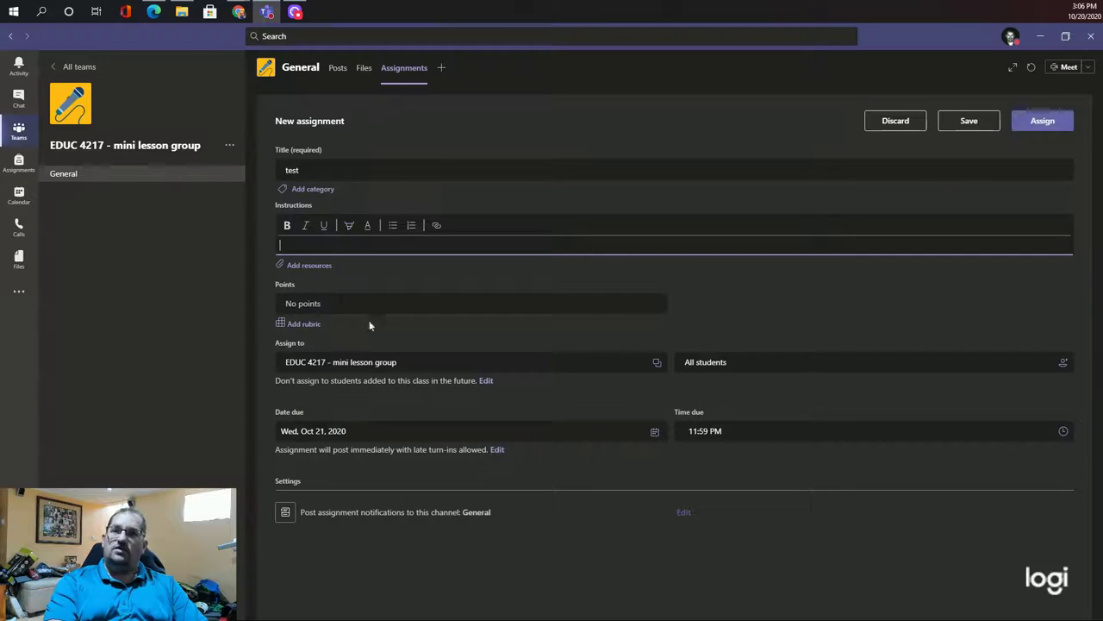
pyautogui.press('Tab')
pyautogui.press('Tab')
pyautogui.write('1')
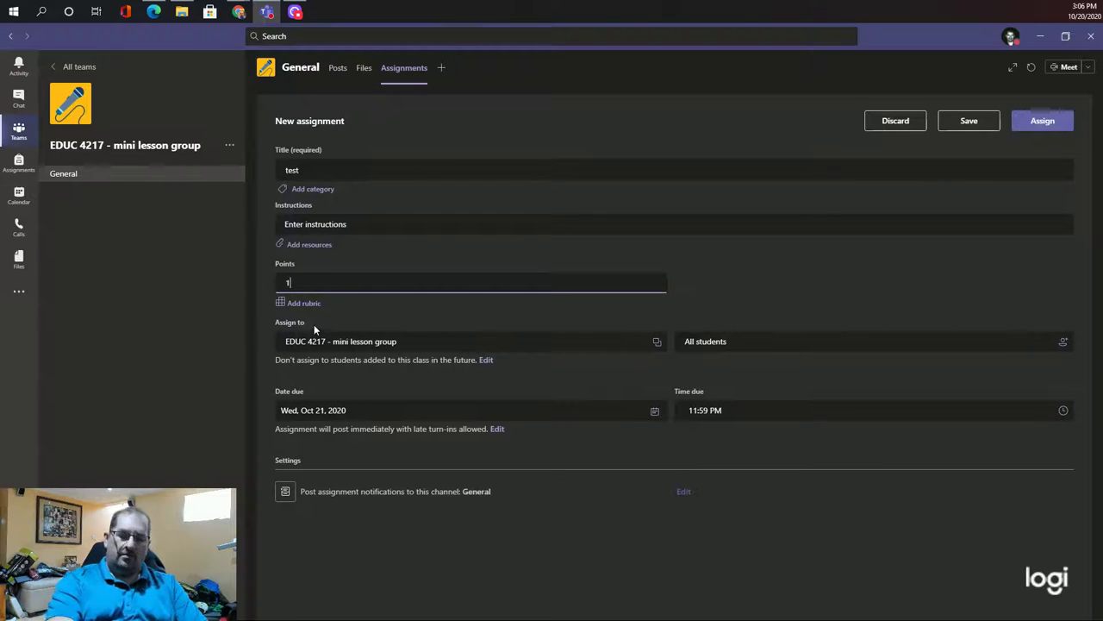
pyautogui.write('00')
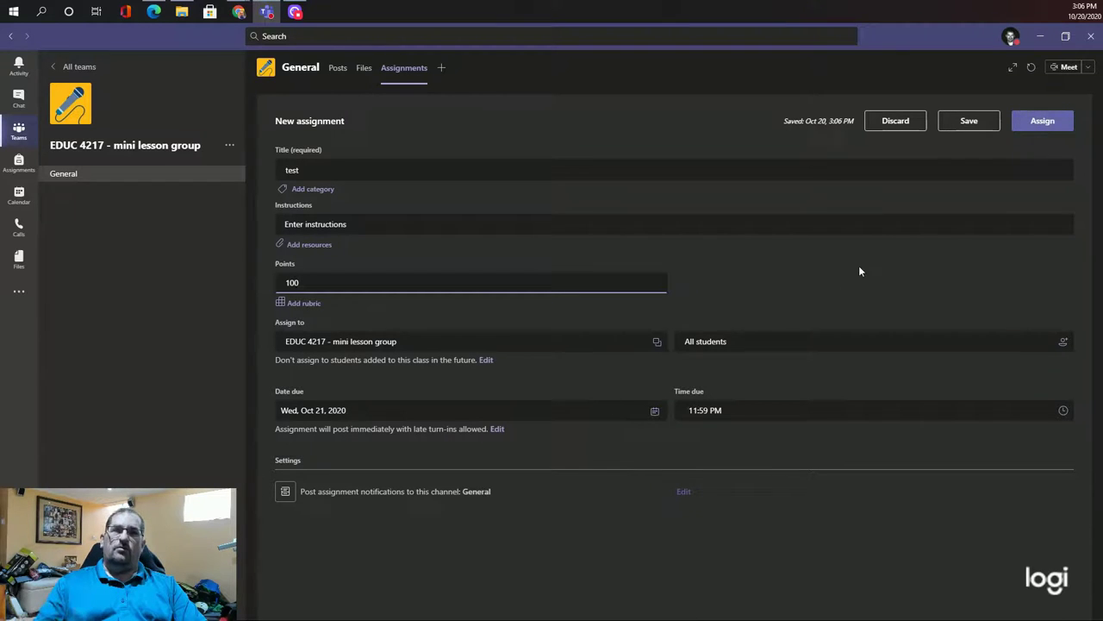
pyautogui.click(681, 493)
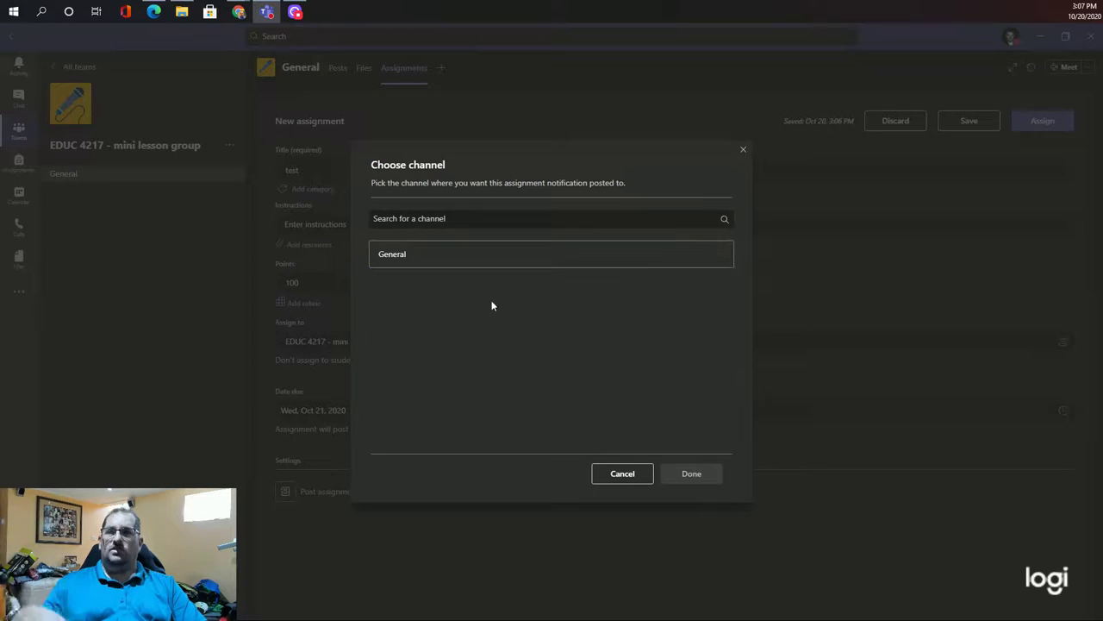
# Step: Leave the notification channel unchanged and publish the 'test' assignment
pyautogui.click(608, 476)
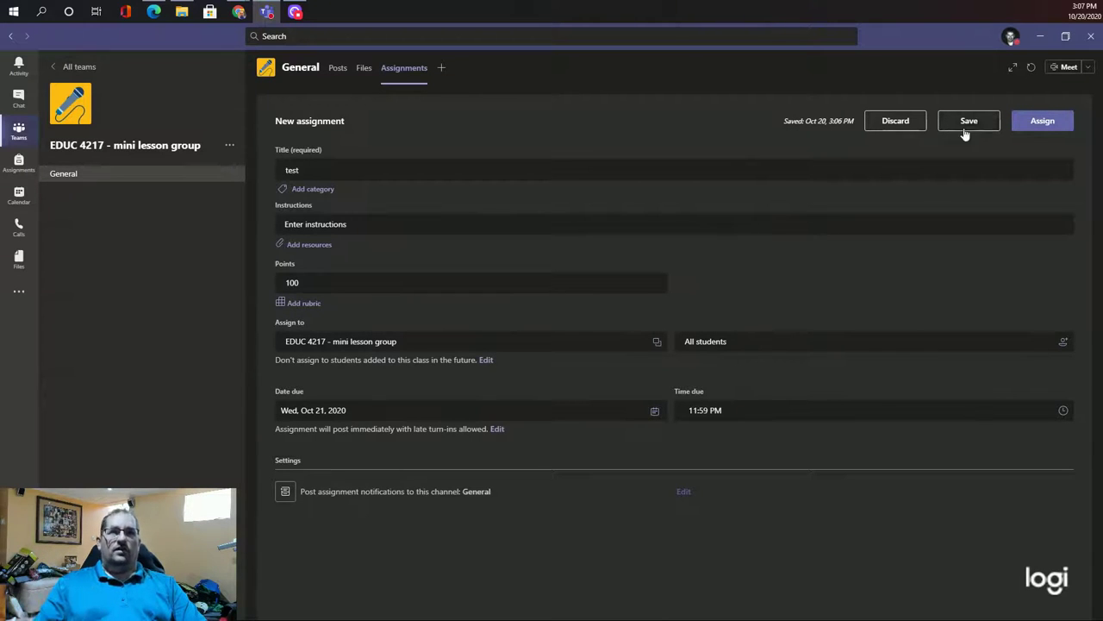
pyautogui.click(1043, 122)
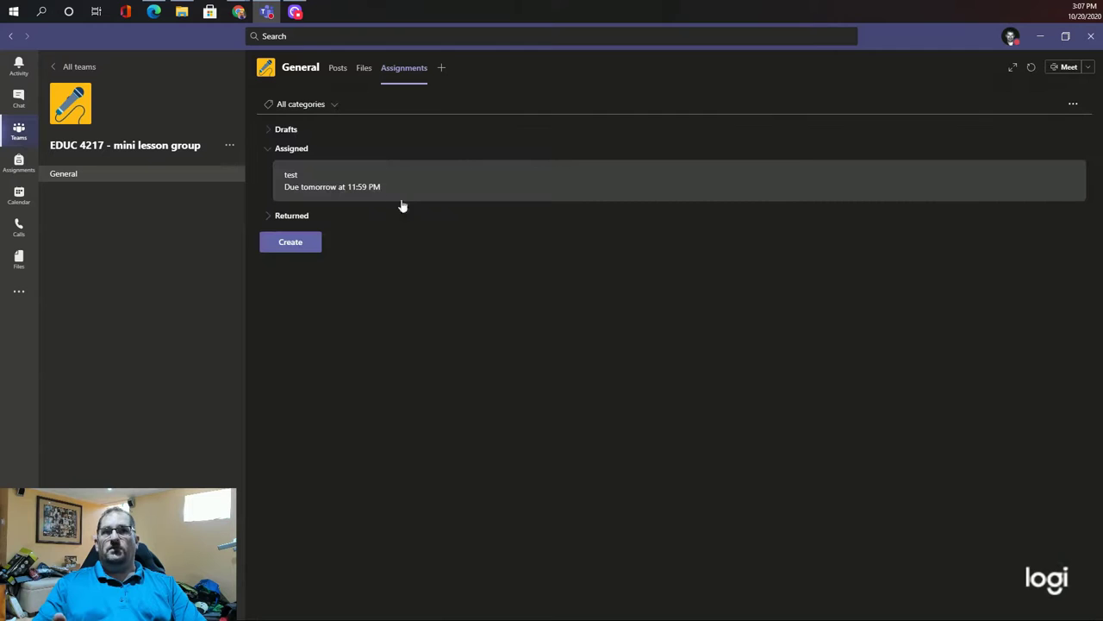
# Step: Give the student 98 points on 'test' and review their submitted work
pyautogui.click(376, 188)
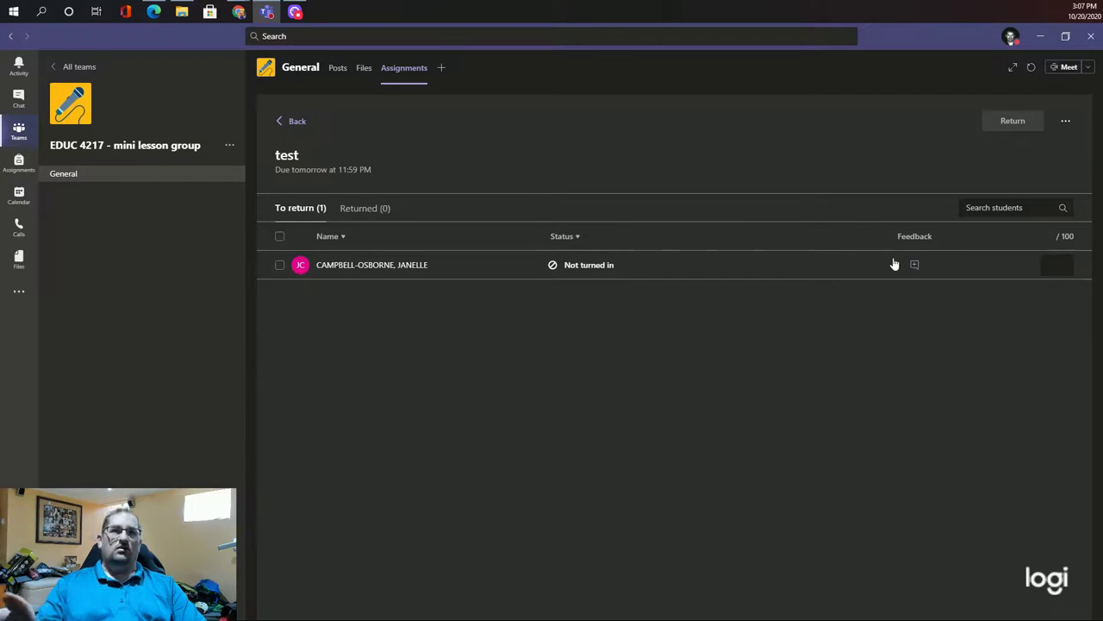
pyautogui.click(1057, 265)
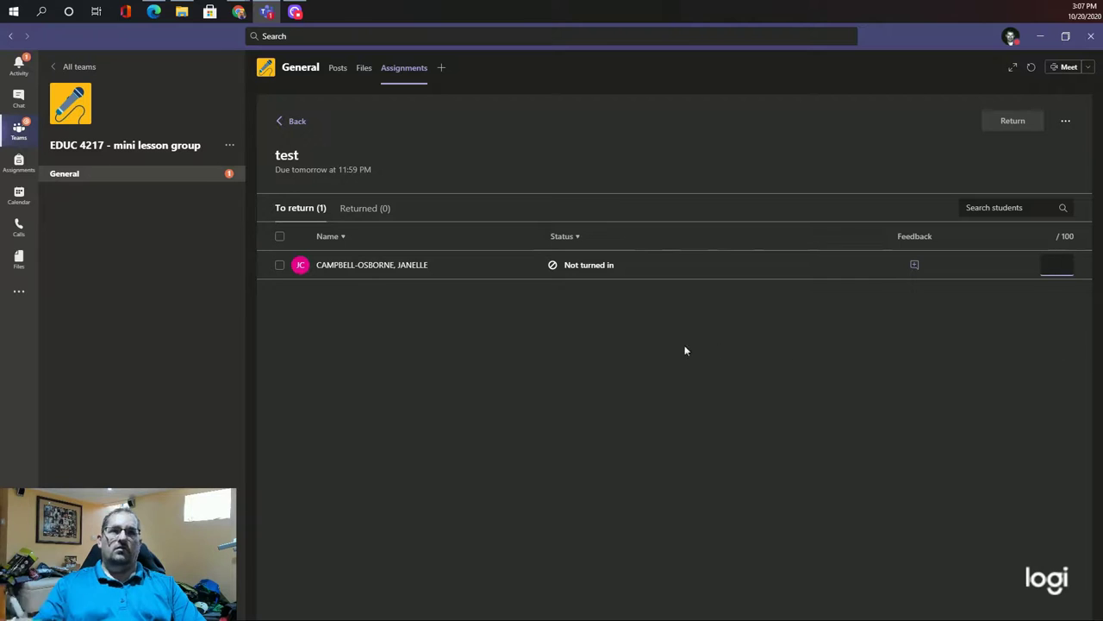
pyautogui.write('98')
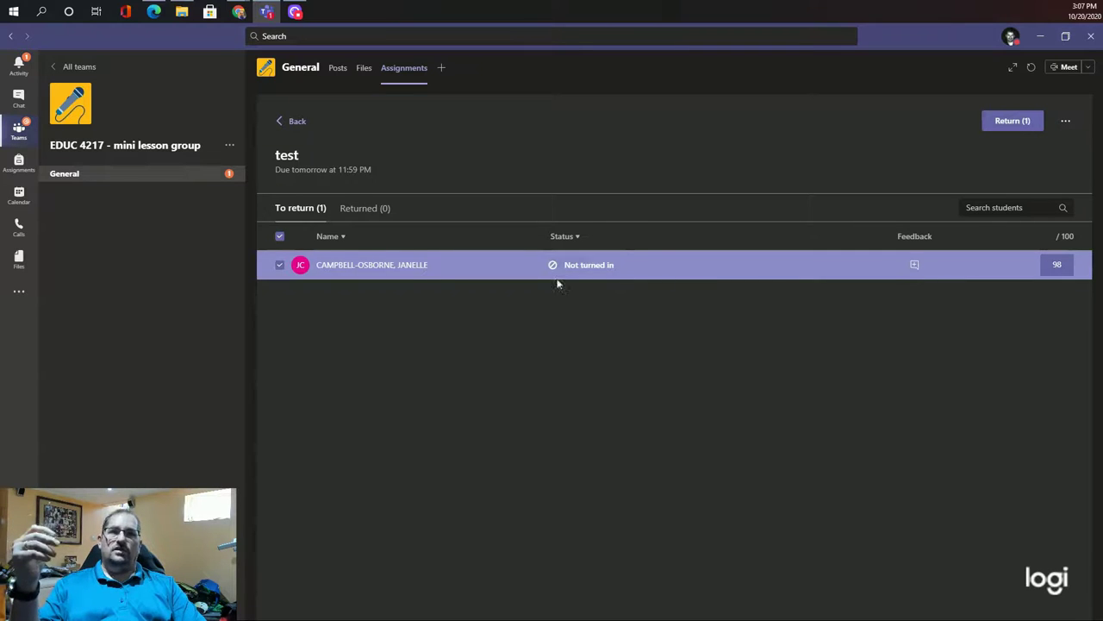
pyautogui.click(415, 269)
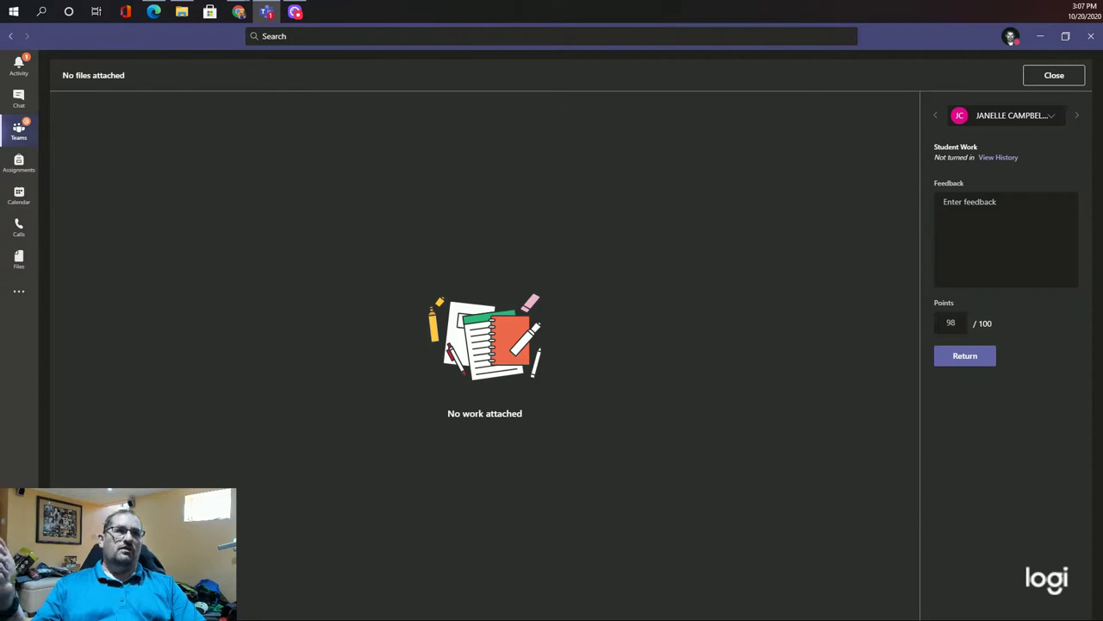
pyautogui.click(1054, 76)
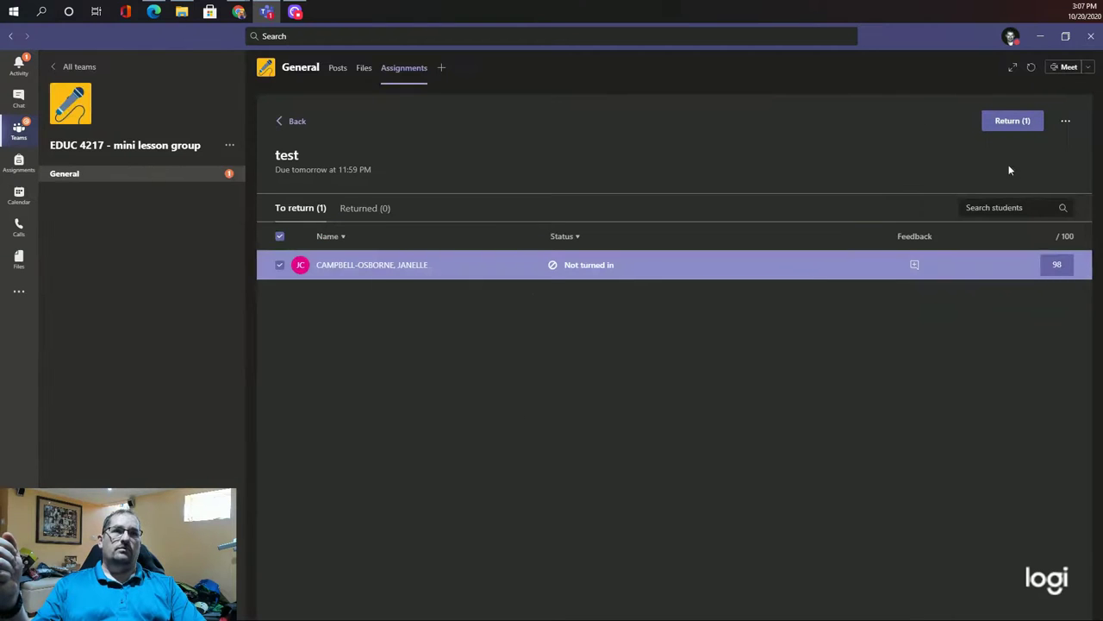
# Step: Open 'test' for editing, start deleting it, then cancel the deletion
pyautogui.click(1066, 121)
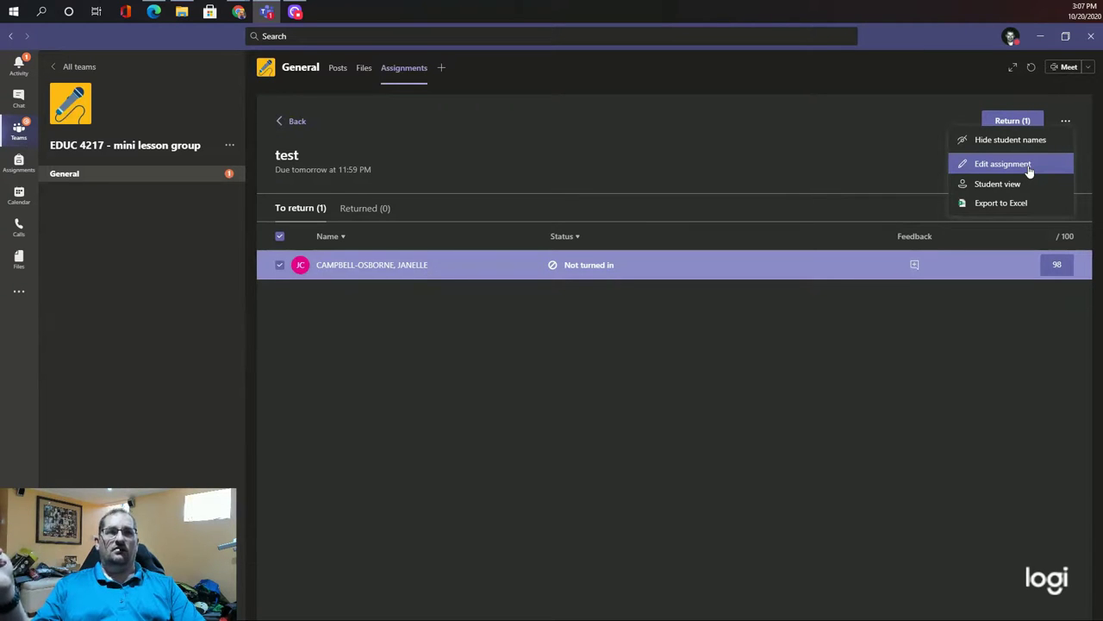
pyautogui.click(1030, 169)
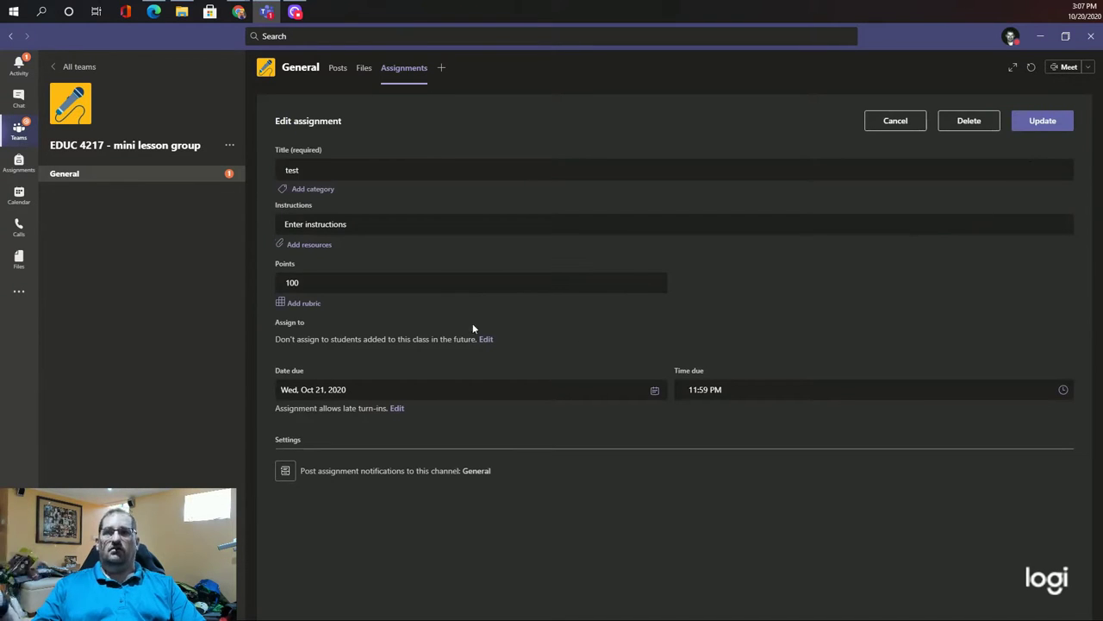
pyautogui.click(965, 121)
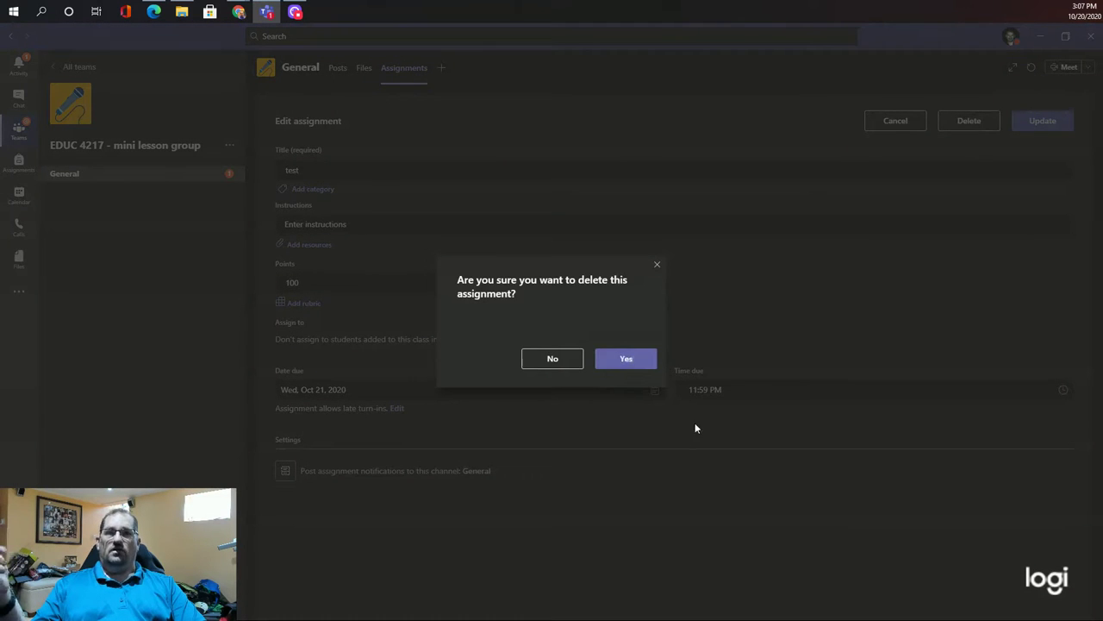
pyautogui.press('Escape')
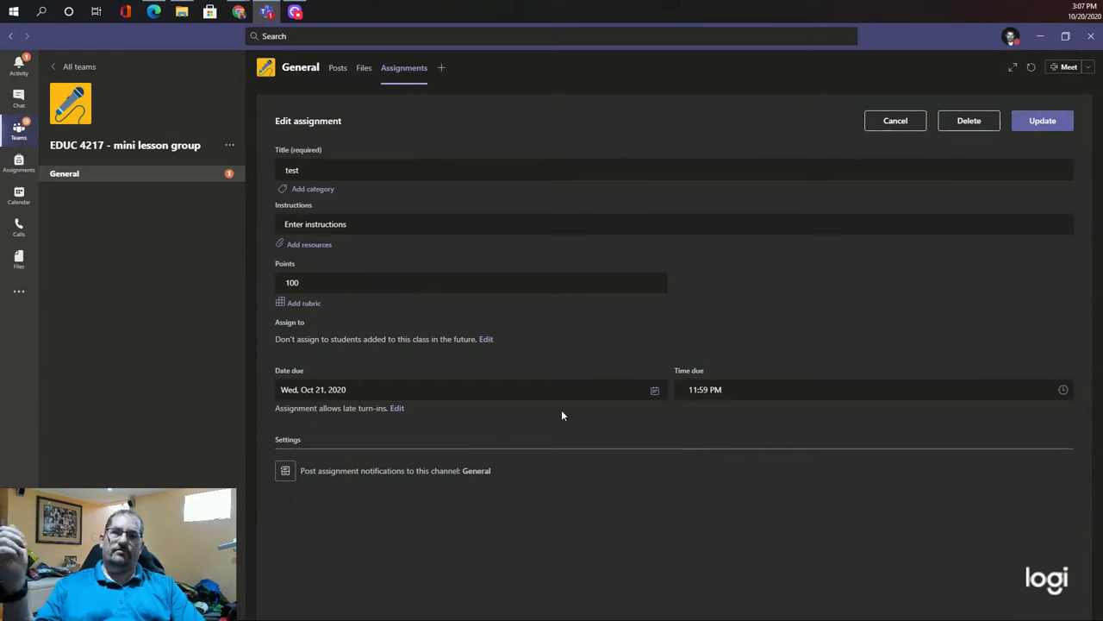